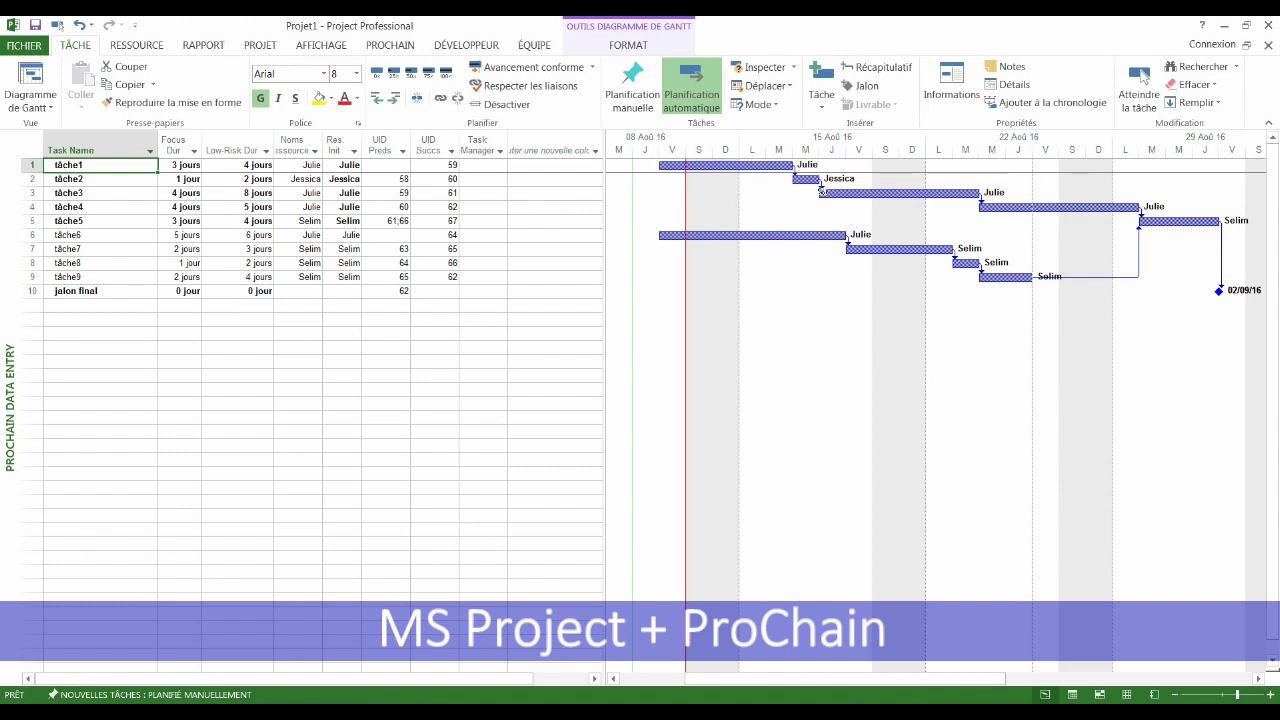
Examine the task bars in the Gantt chart and the focus duration, low-risk duration and resource name columns
{"action": "mouse_move", "coordinate": [822, 190]}
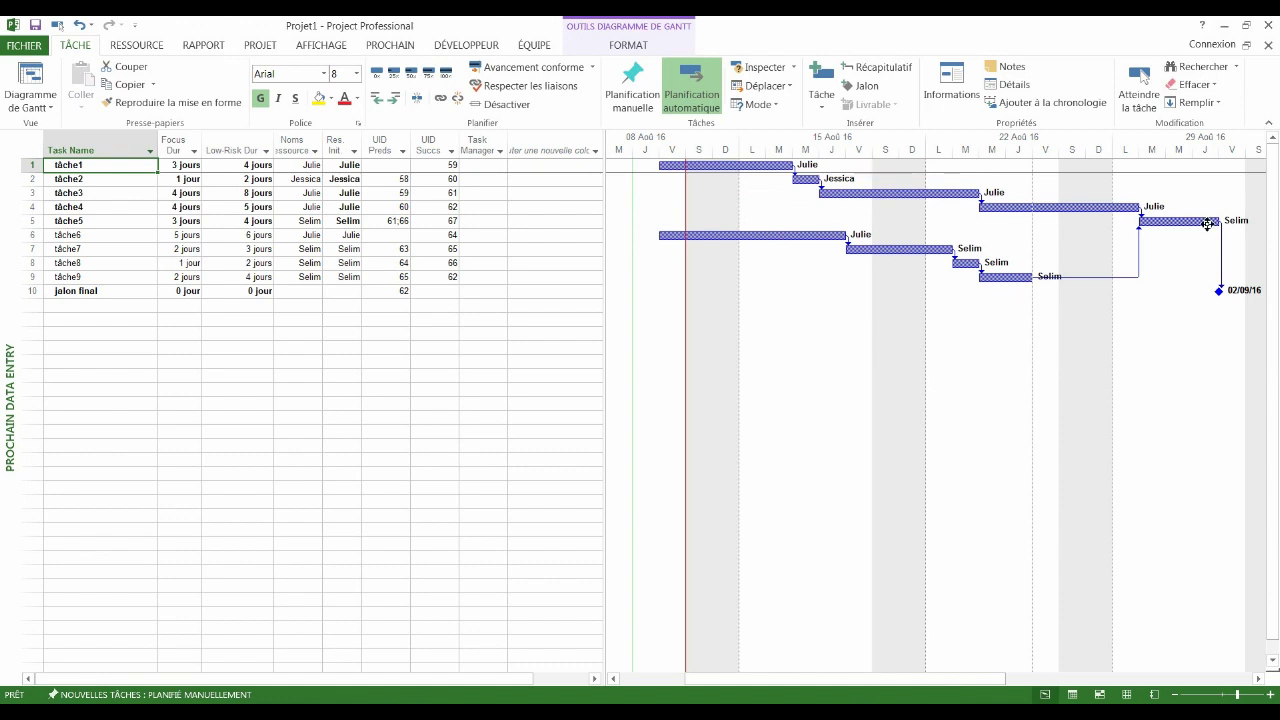
{"action": "mouse_move", "coordinate": [1208, 224]}
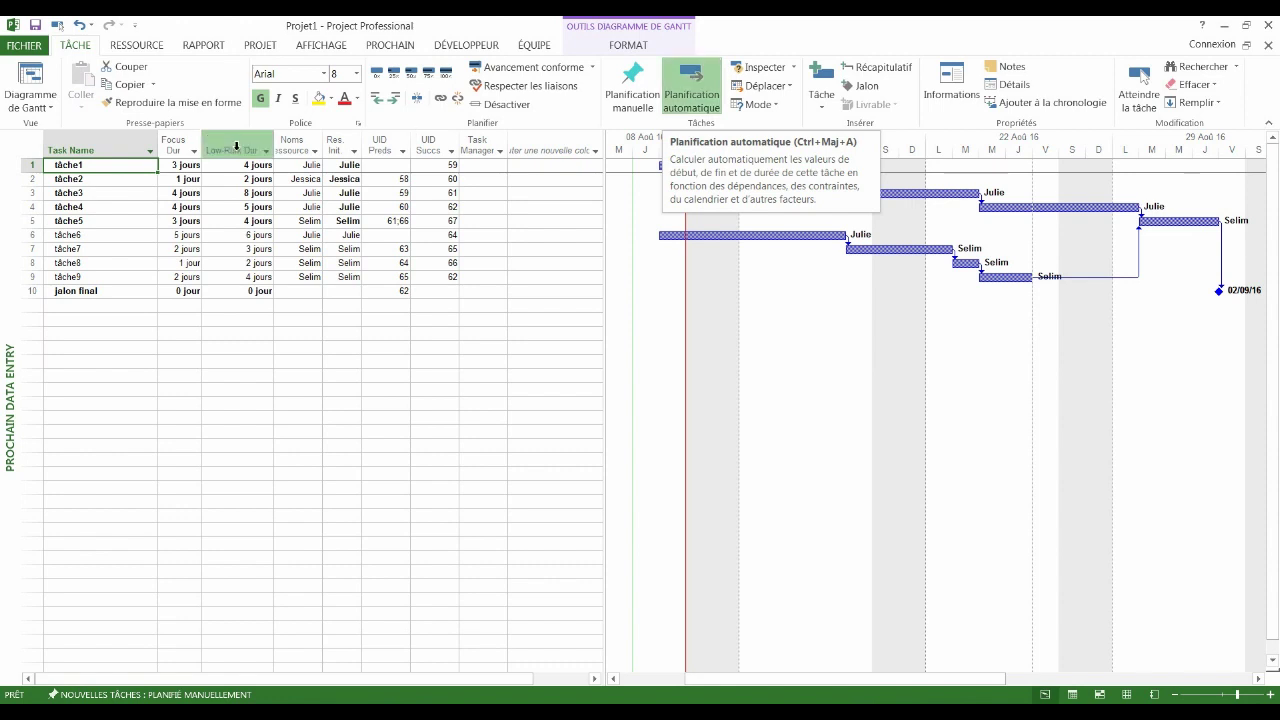
{"action": "left_click", "coordinate": [180, 165]}
{"action": "left_click", "coordinate": [184, 148]}
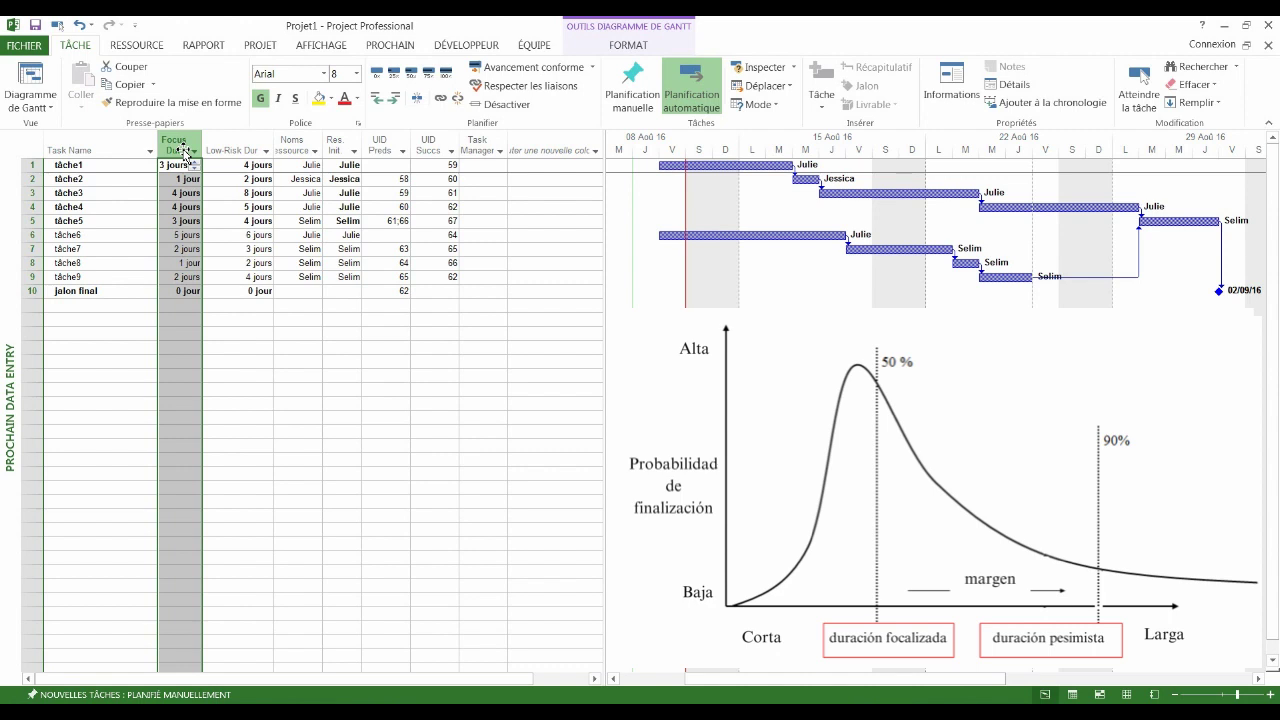
{"action": "left_click", "coordinate": [230, 148]}
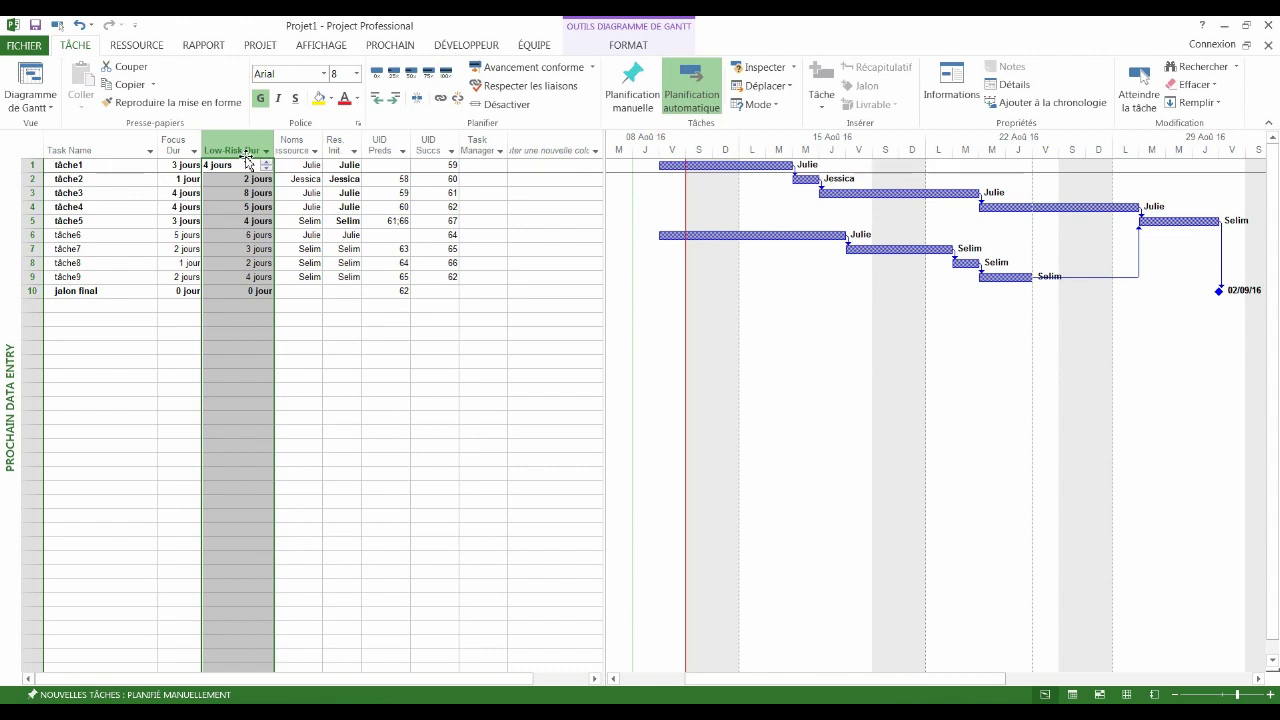
{"action": "left_click", "coordinate": [296, 145]}
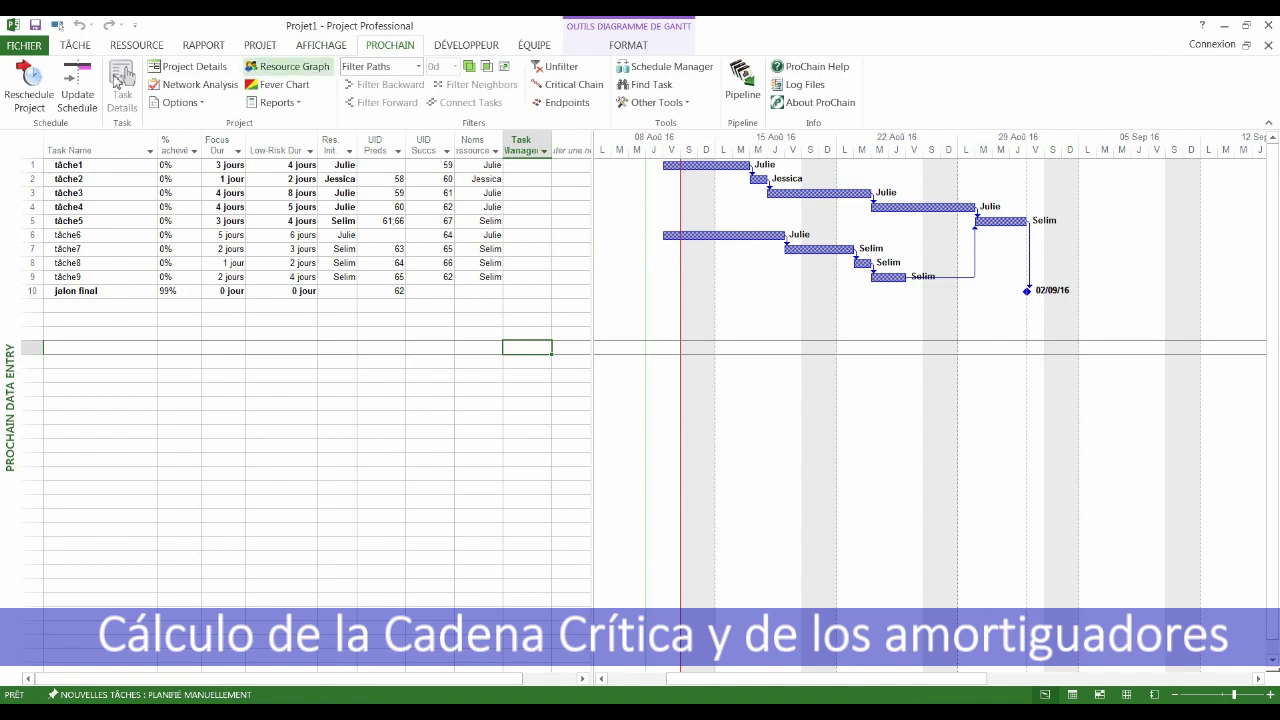
Reschedule the project in ProChain with the status date set to 02/09/2016 09:00
{"action": "left_click", "coordinate": [28, 82]}
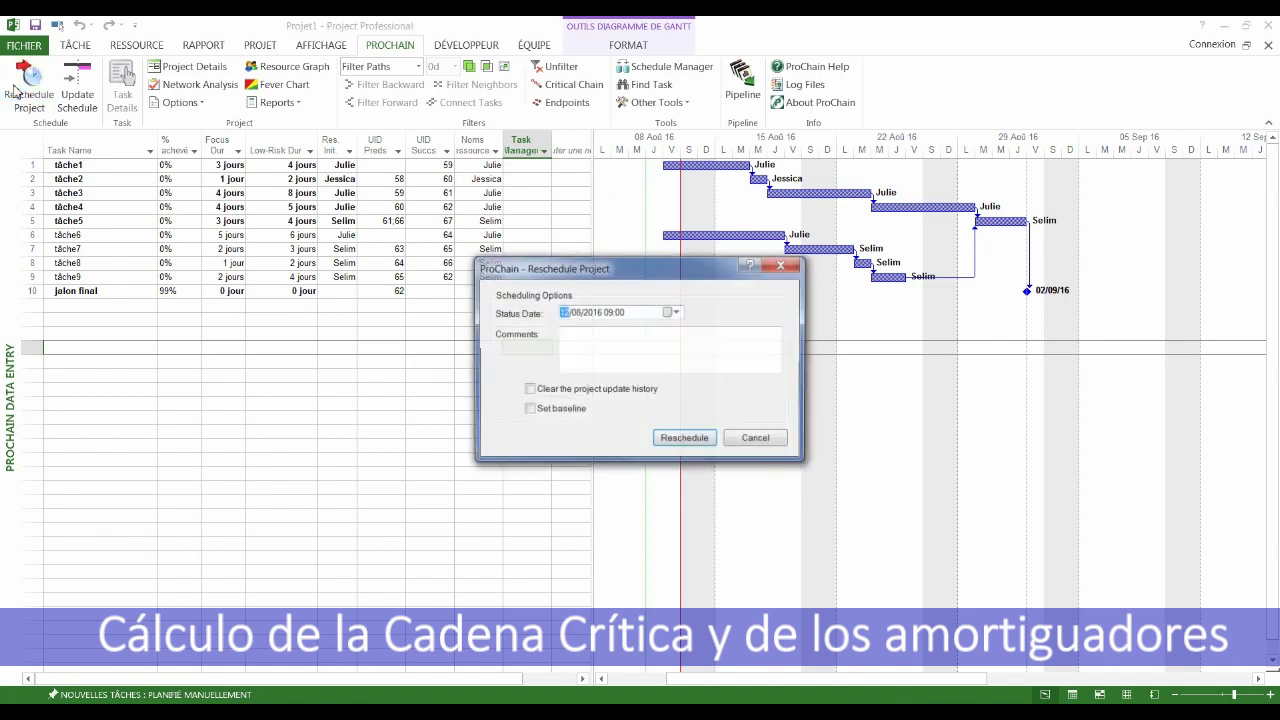
{"action": "left_click", "coordinate": [676, 312]}
{"action": "left_click", "coordinate": [620, 434]}
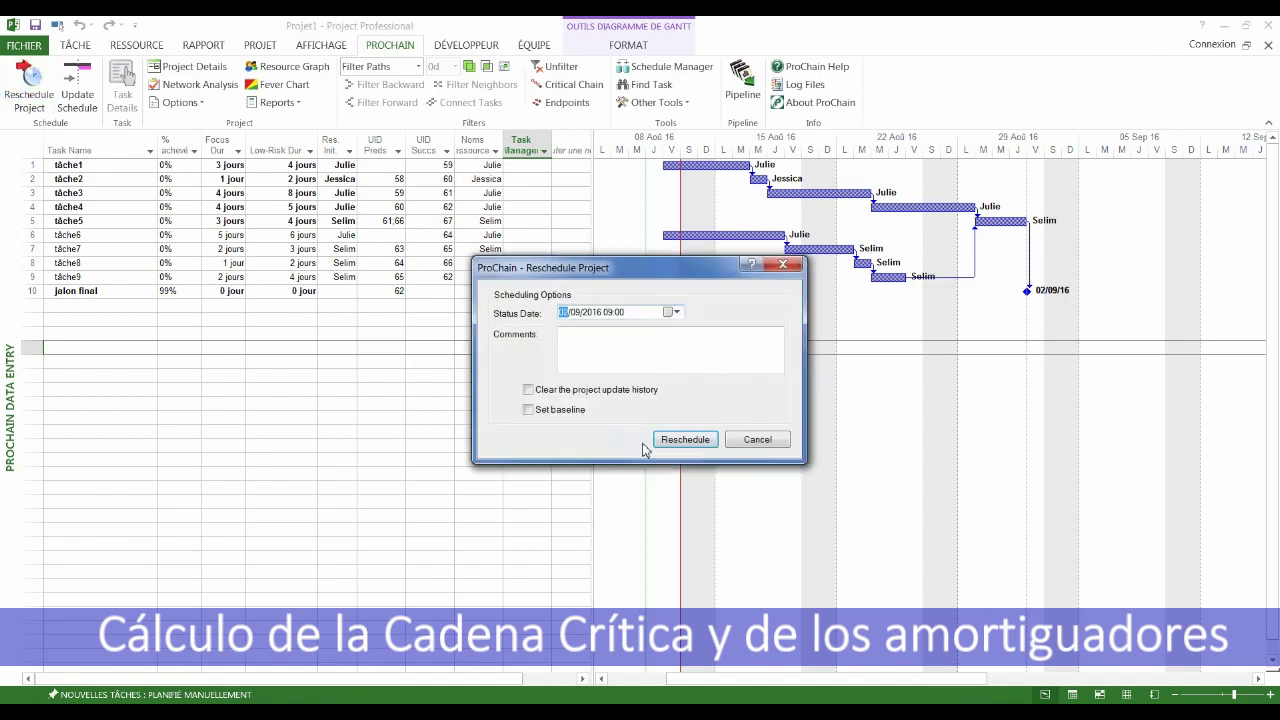
{"action": "left_click", "coordinate": [670, 442]}
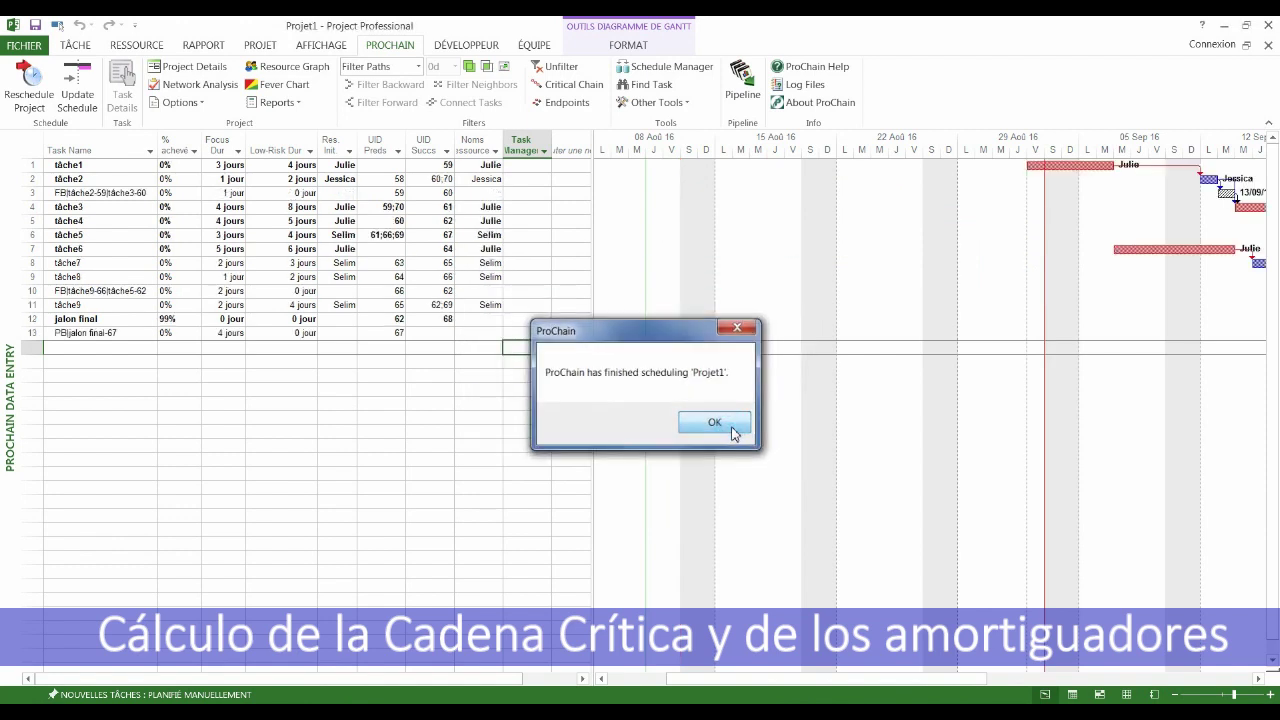
{"action": "left_click", "coordinate": [733, 432]}
Fit the entire project in the Gantt chart and examine the project buffer that follows the jalon final milestone
{"action": "left_click", "coordinate": [340, 45]}
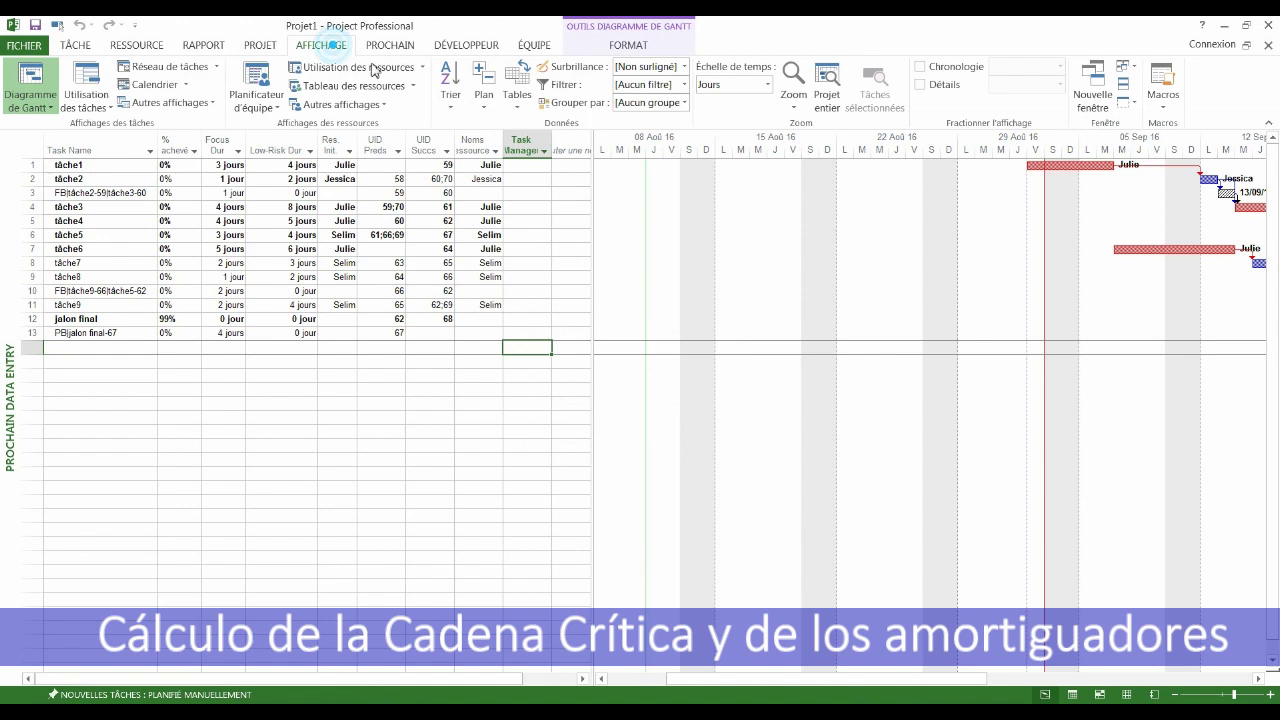
{"action": "left_click", "coordinate": [835, 90]}
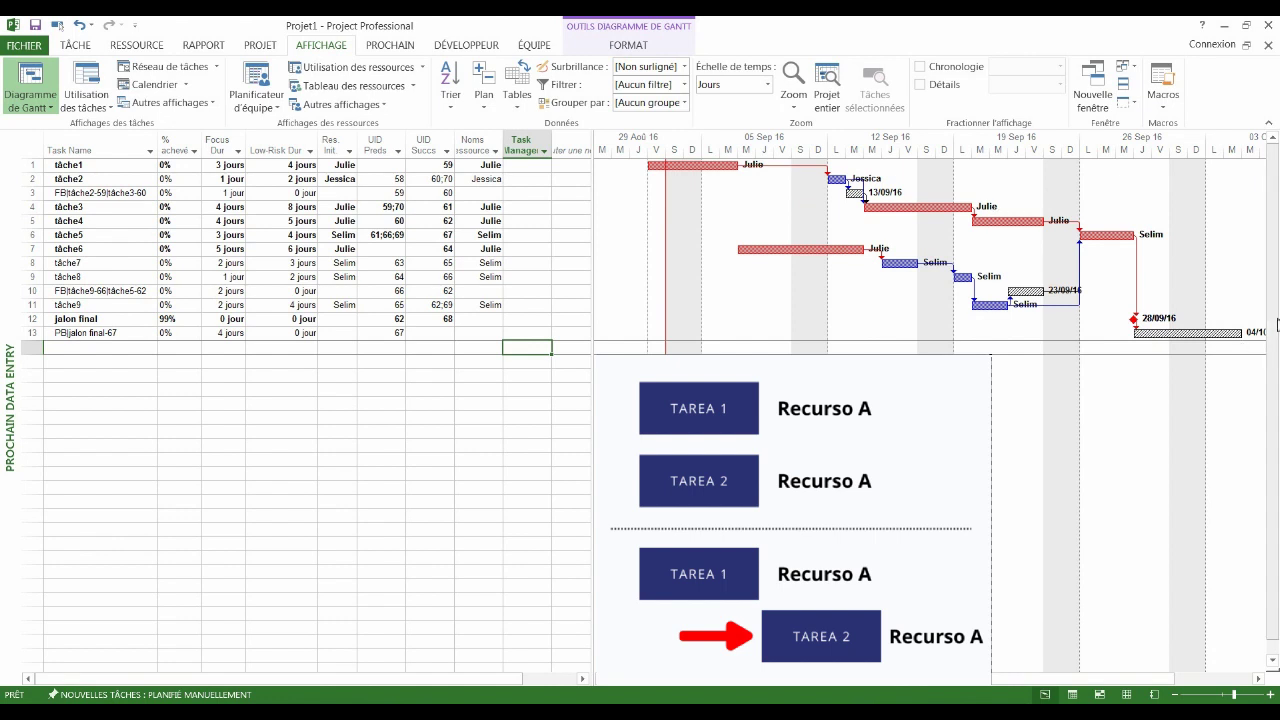
{"action": "left_click", "coordinate": [1258, 679]}
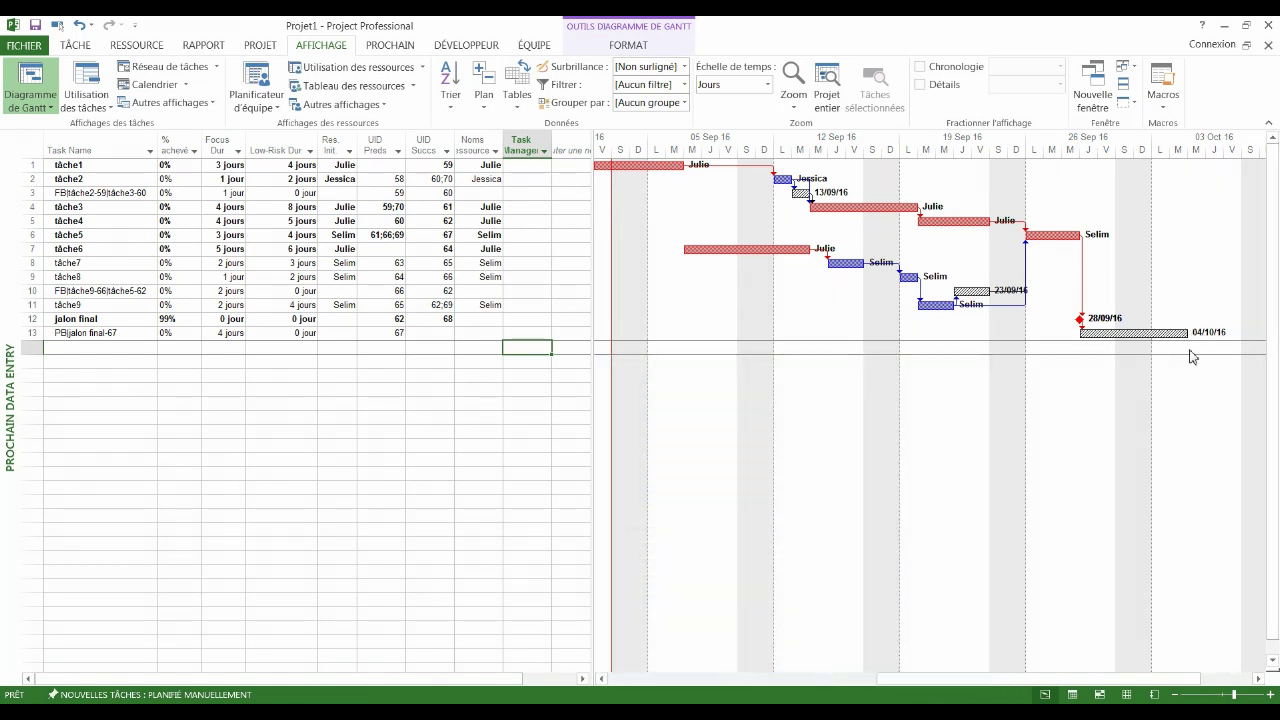
{"action": "mouse_move", "coordinate": [1172, 337]}
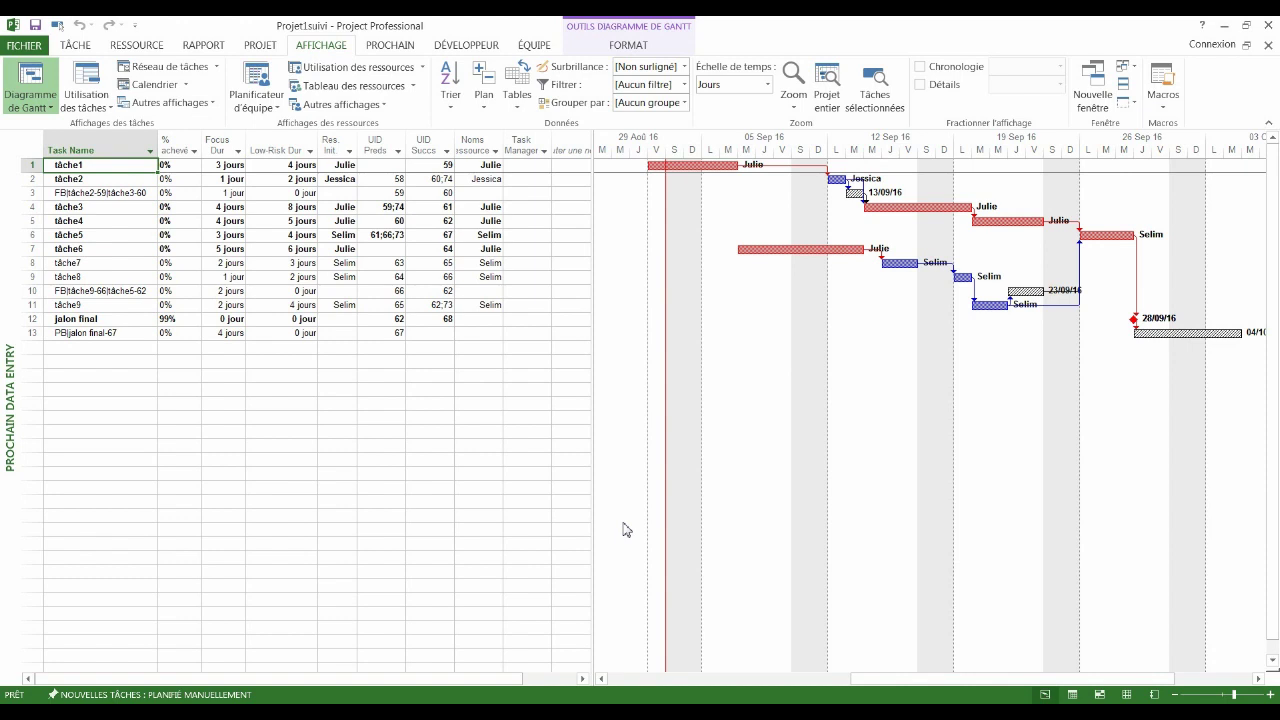
Update tâche1 in its ProChain task details with a remaining duration of 0 days
{"action": "left_click", "coordinate": [236, 166]}
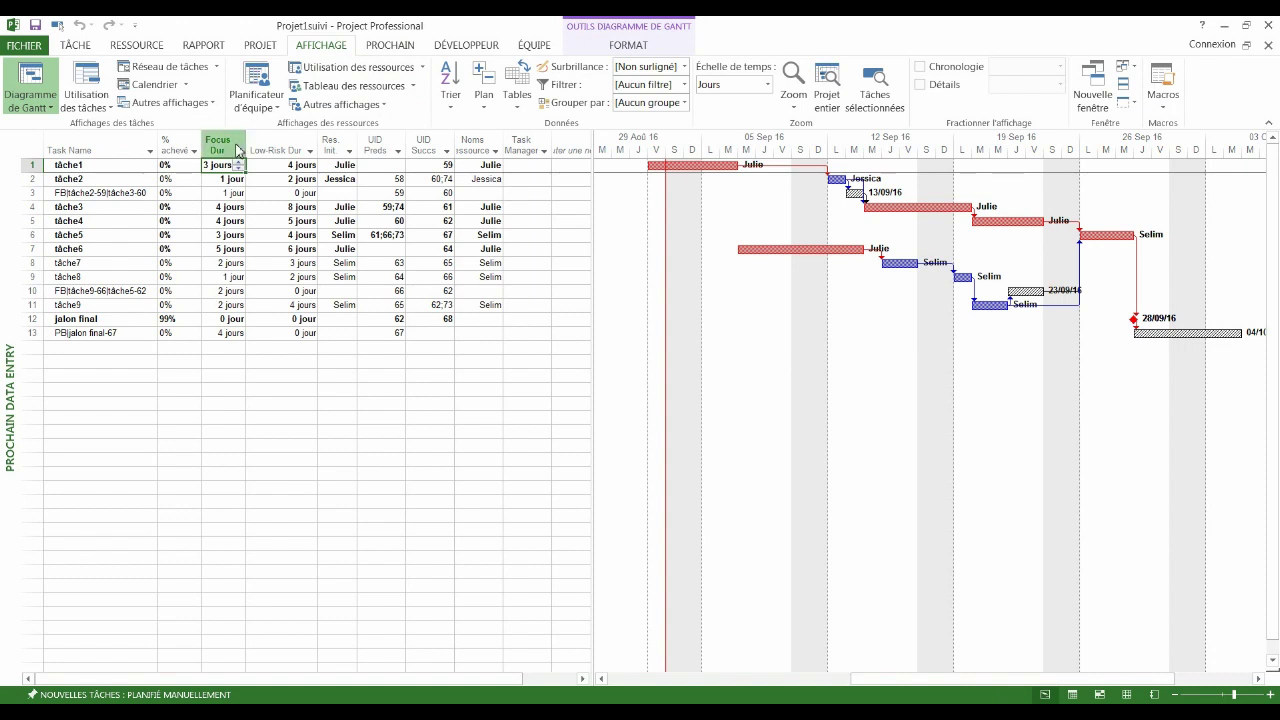
{"action": "left_click", "coordinate": [384, 47]}
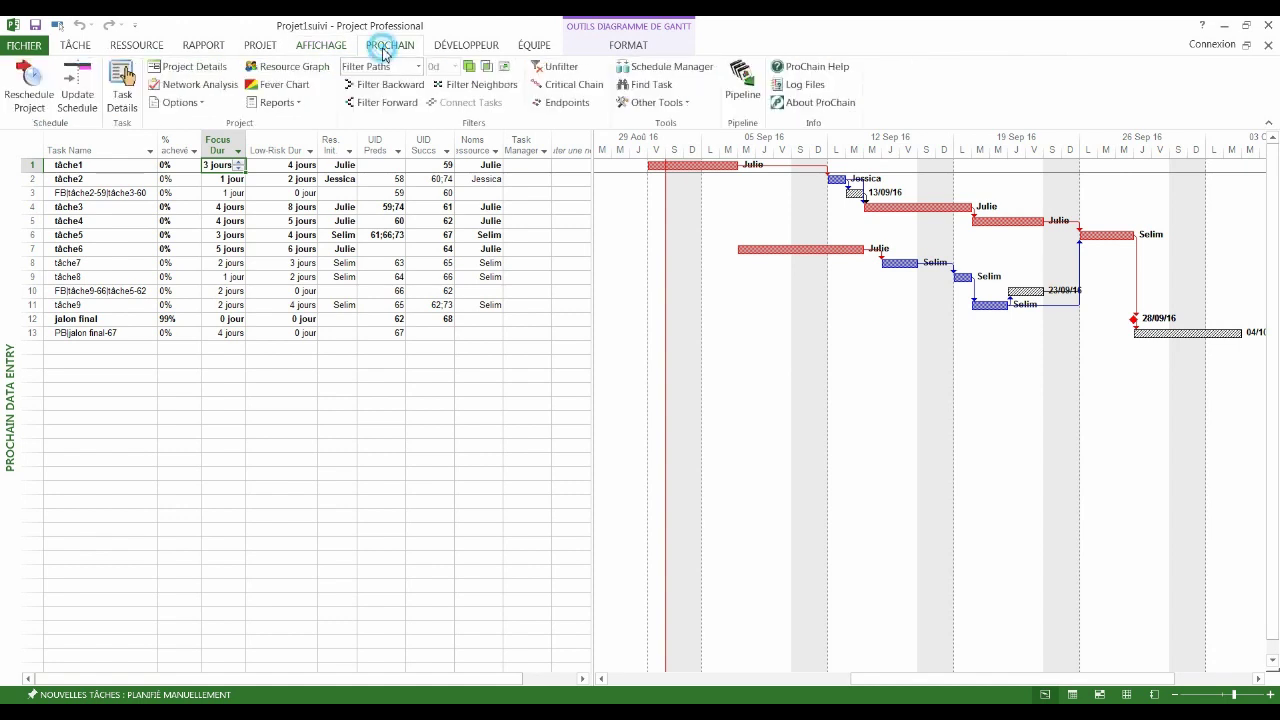
{"action": "left_click", "coordinate": [122, 92]}
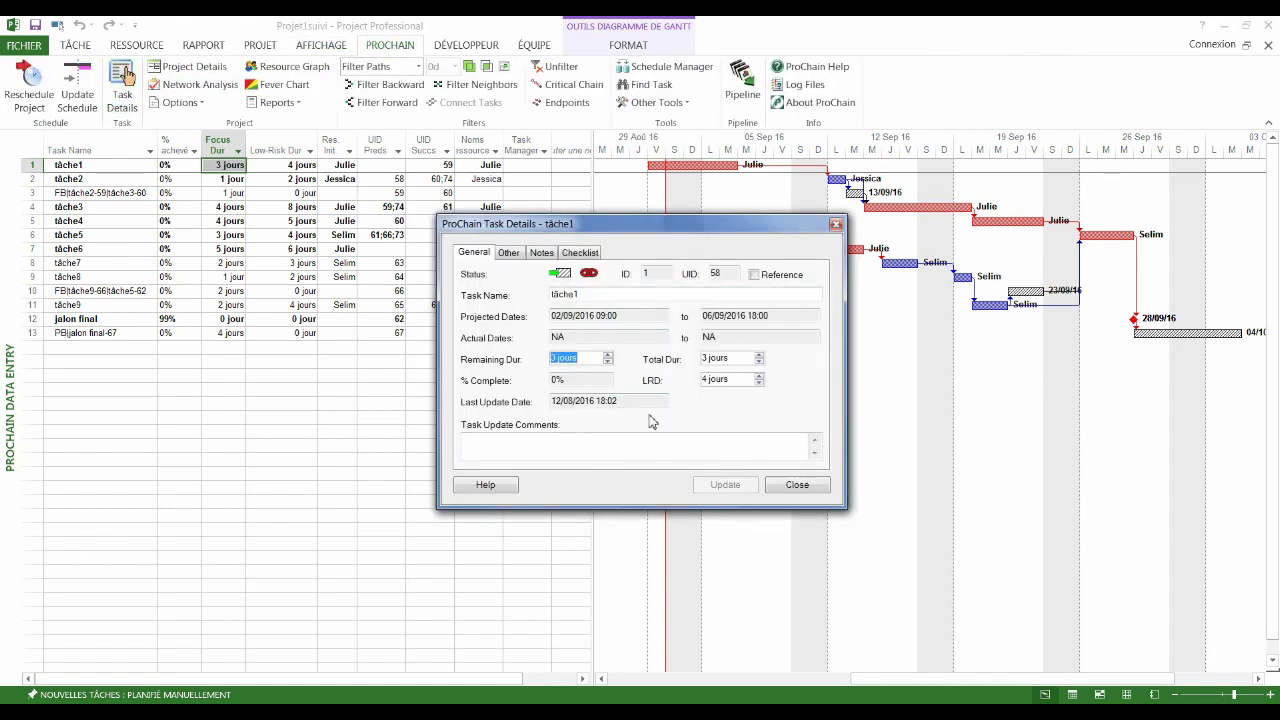
{"action": "type", "text": "0"}
{"action": "left_click", "coordinate": [748, 492]}
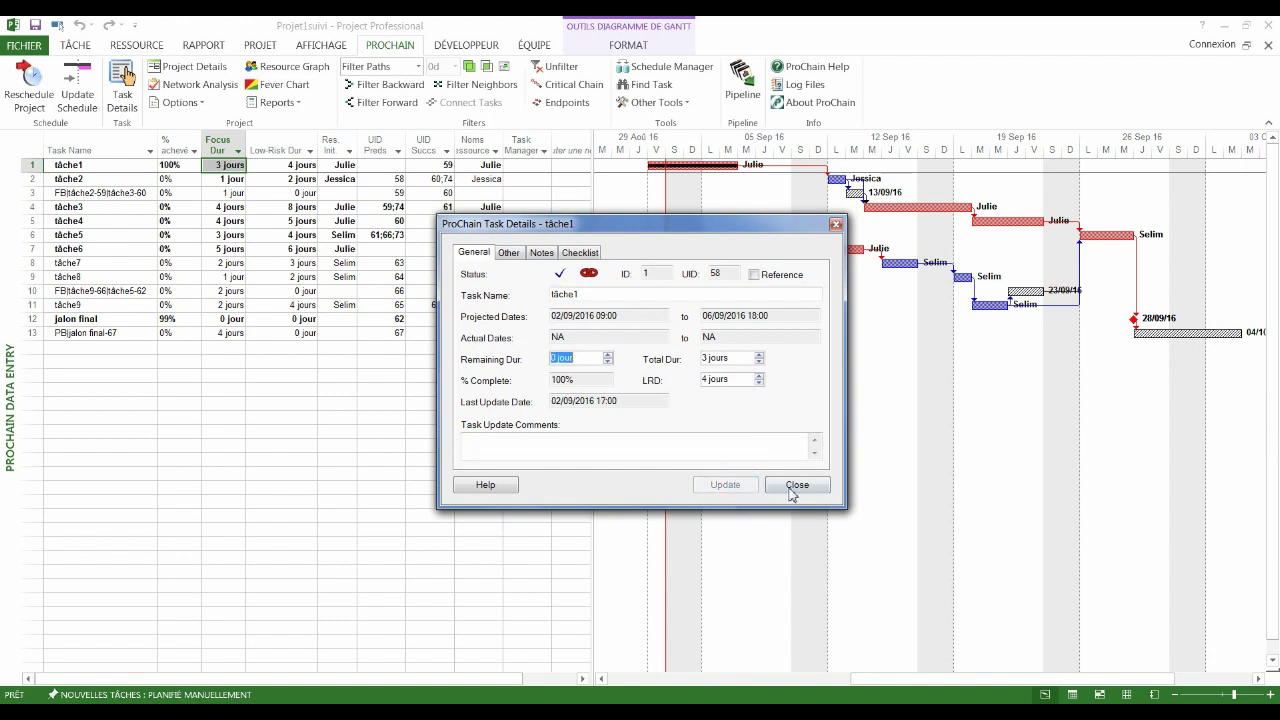
{"action": "left_click", "coordinate": [794, 490]}
Review the ProChain task details of tâche6 without changing its remaining duration
{"action": "left_click", "coordinate": [209, 250]}
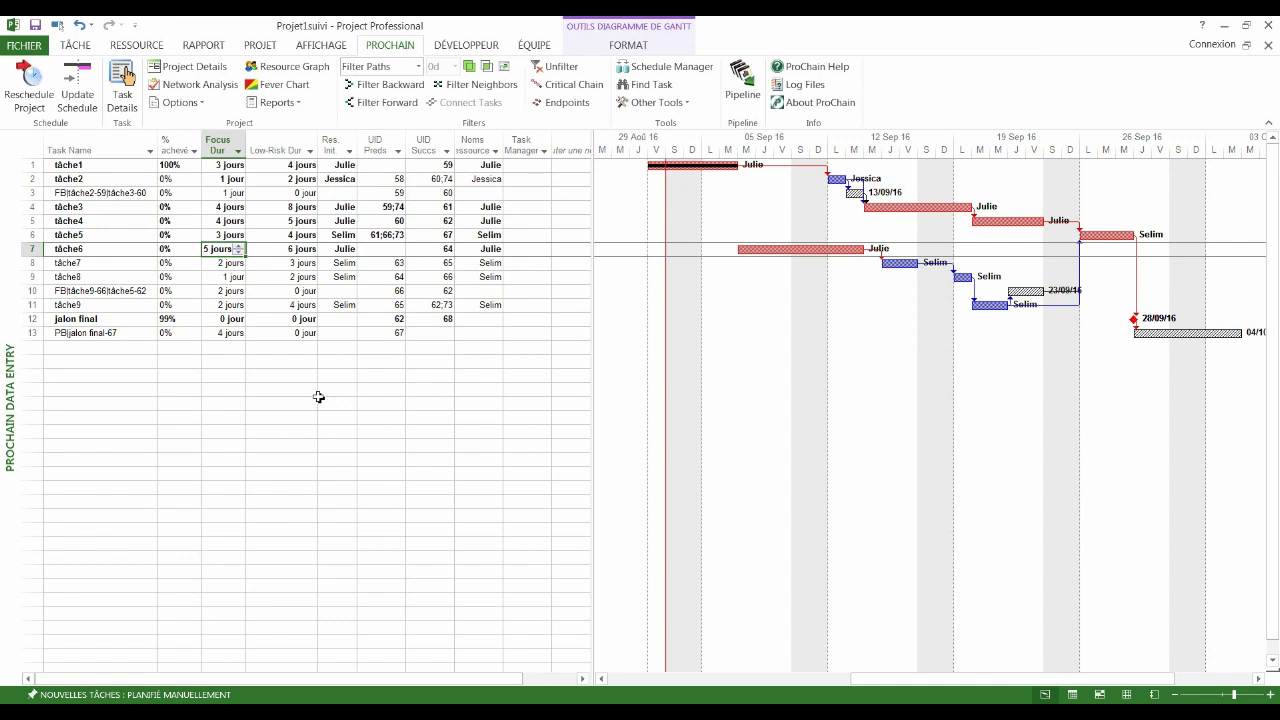
{"action": "left_click", "coordinate": [122, 92]}
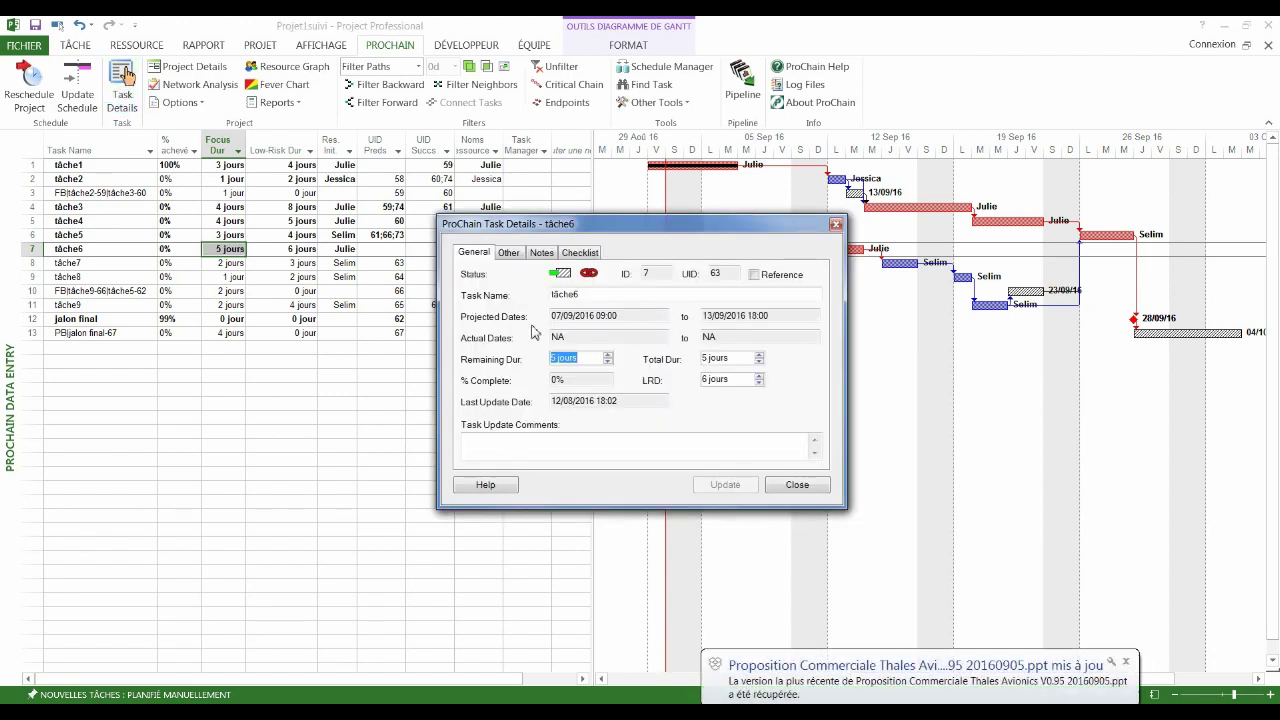
{"action": "left_click", "coordinate": [800, 486]}
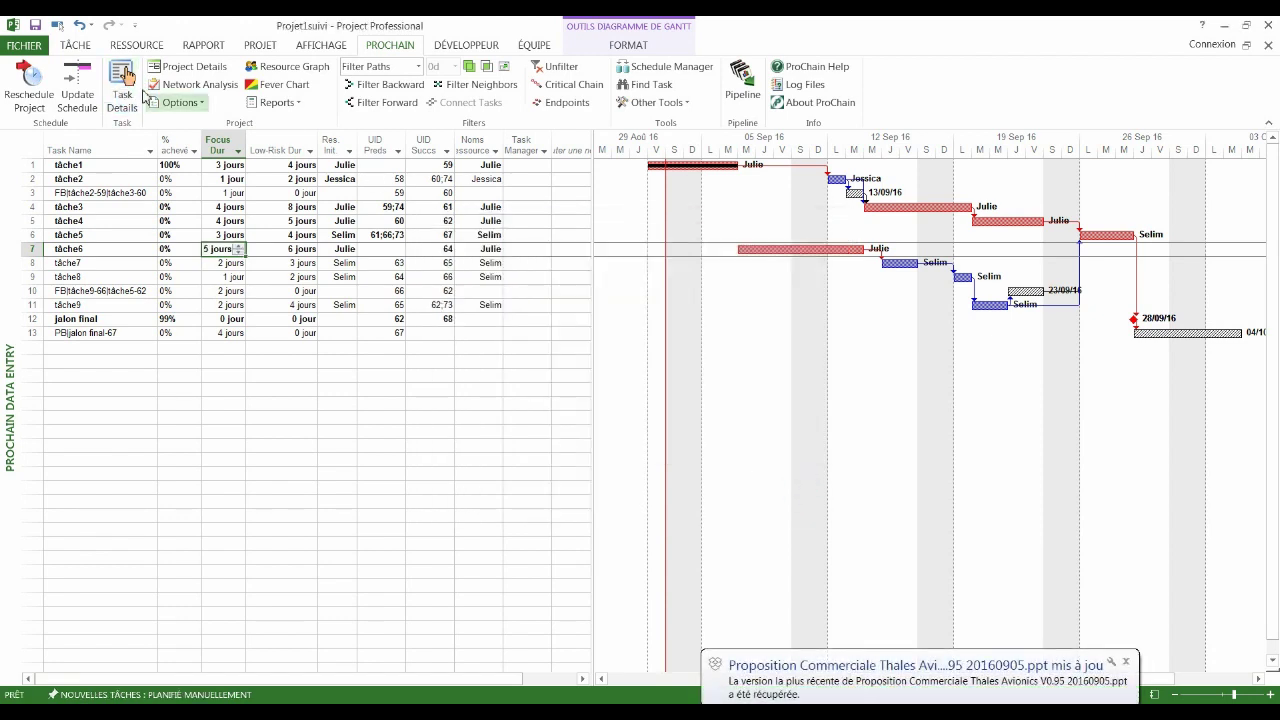
Update the ProChain schedule with the status date set to 09/09/2016 09:00
{"action": "left_click", "coordinate": [77, 88]}
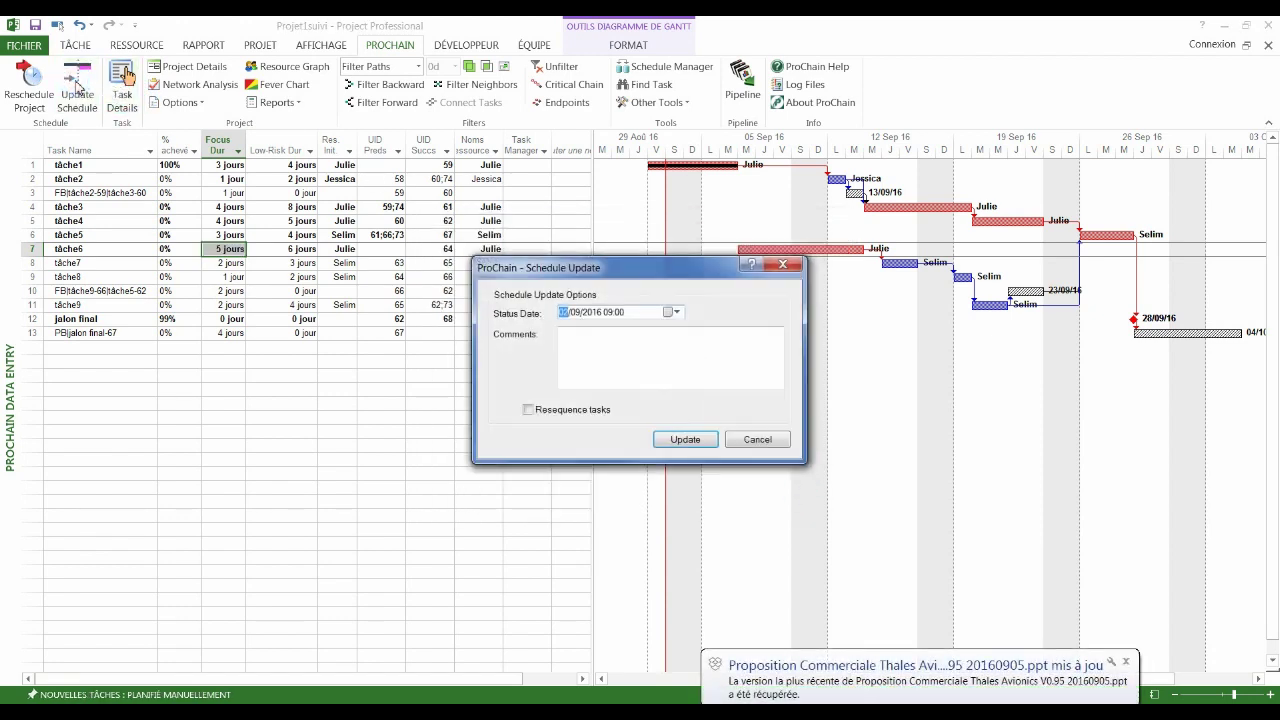
{"action": "left_click", "coordinate": [673, 313]}
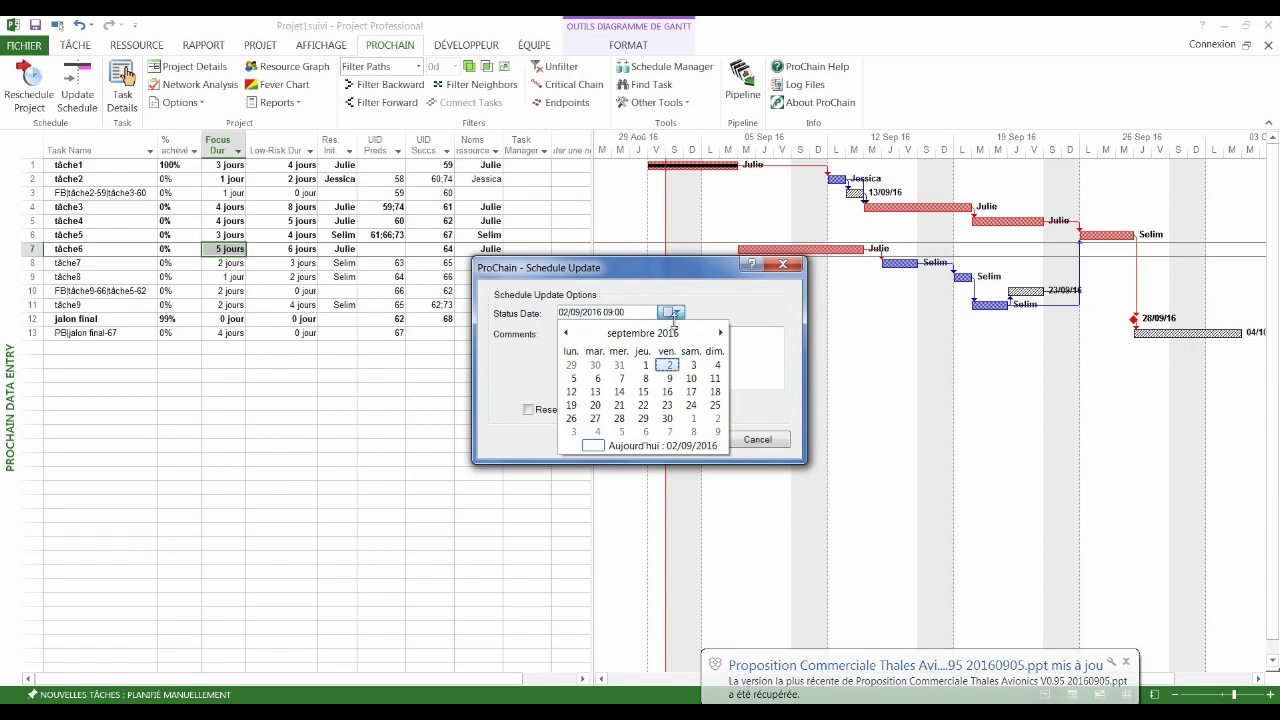
{"action": "left_click", "coordinate": [670, 379]}
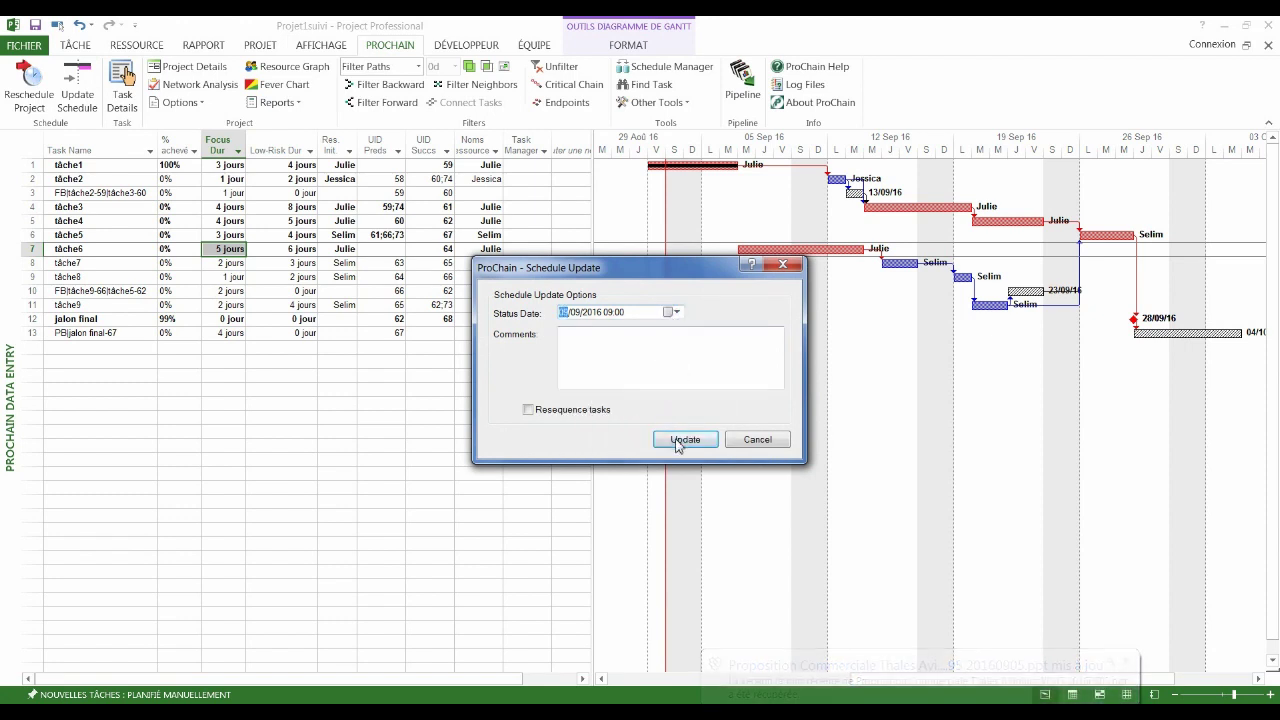
{"action": "left_click", "coordinate": [684, 440]}
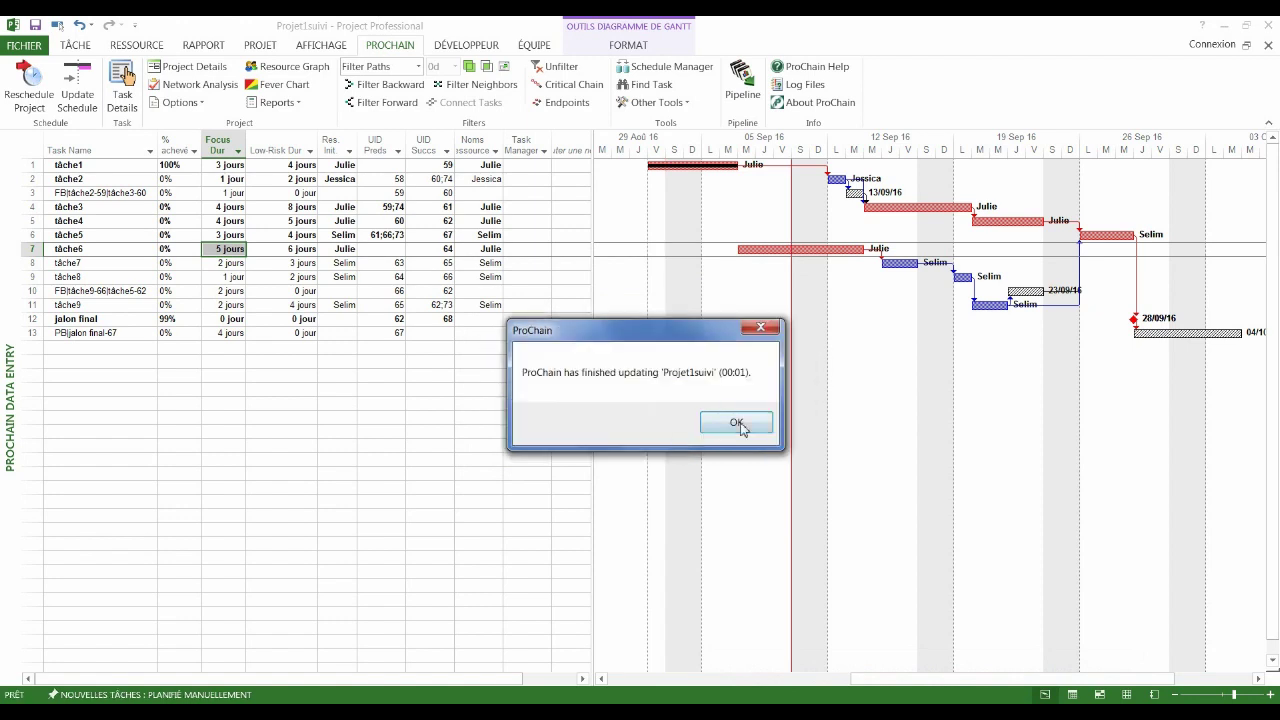
{"action": "left_click", "coordinate": [737, 424]}
Switch to the ProChain Update view and fit the entire project in its Gantt chart
{"action": "right_click", "coordinate": [5, 392]}
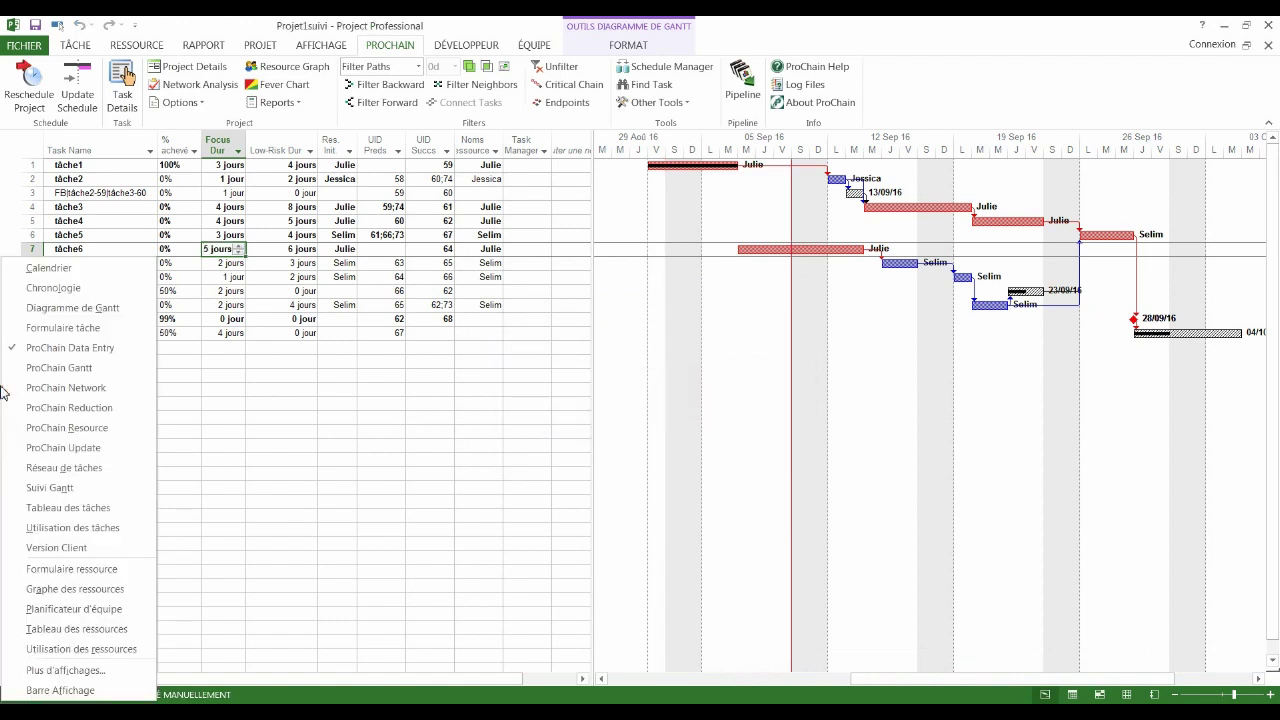
{"action": "left_click", "coordinate": [76, 448]}
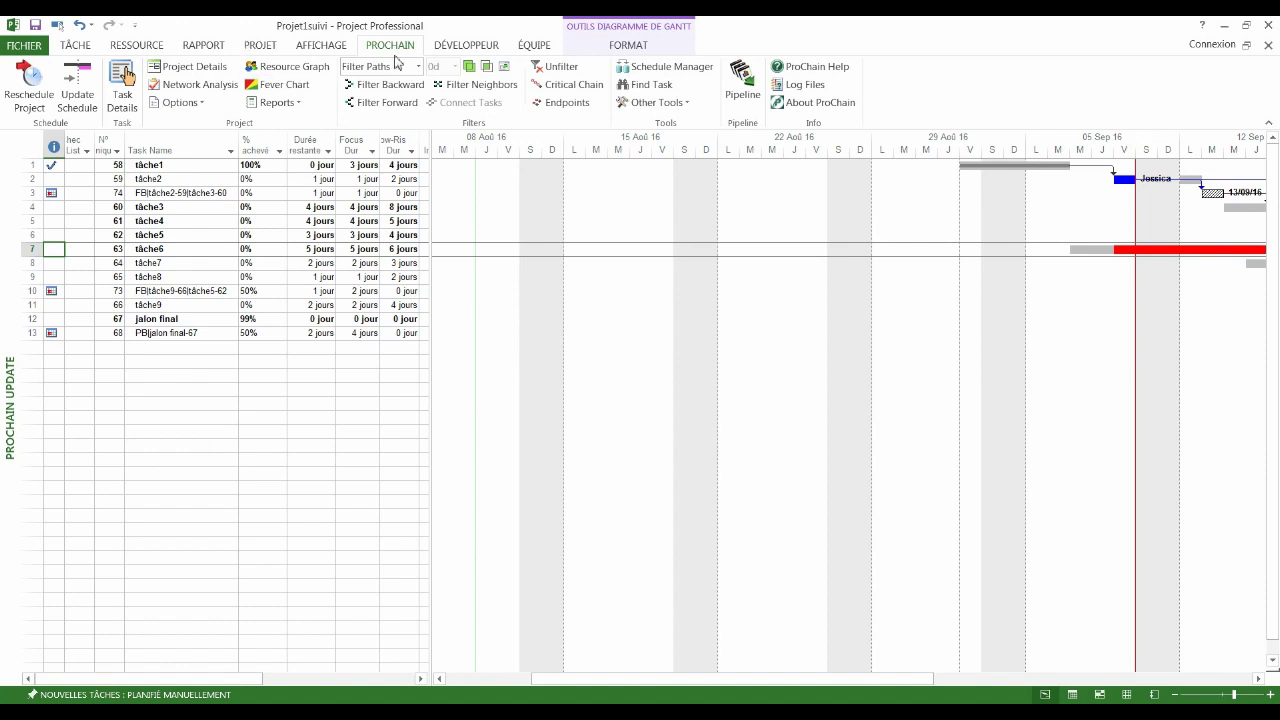
{"action": "left_click", "coordinate": [330, 46]}
{"action": "left_click", "coordinate": [822, 98]}
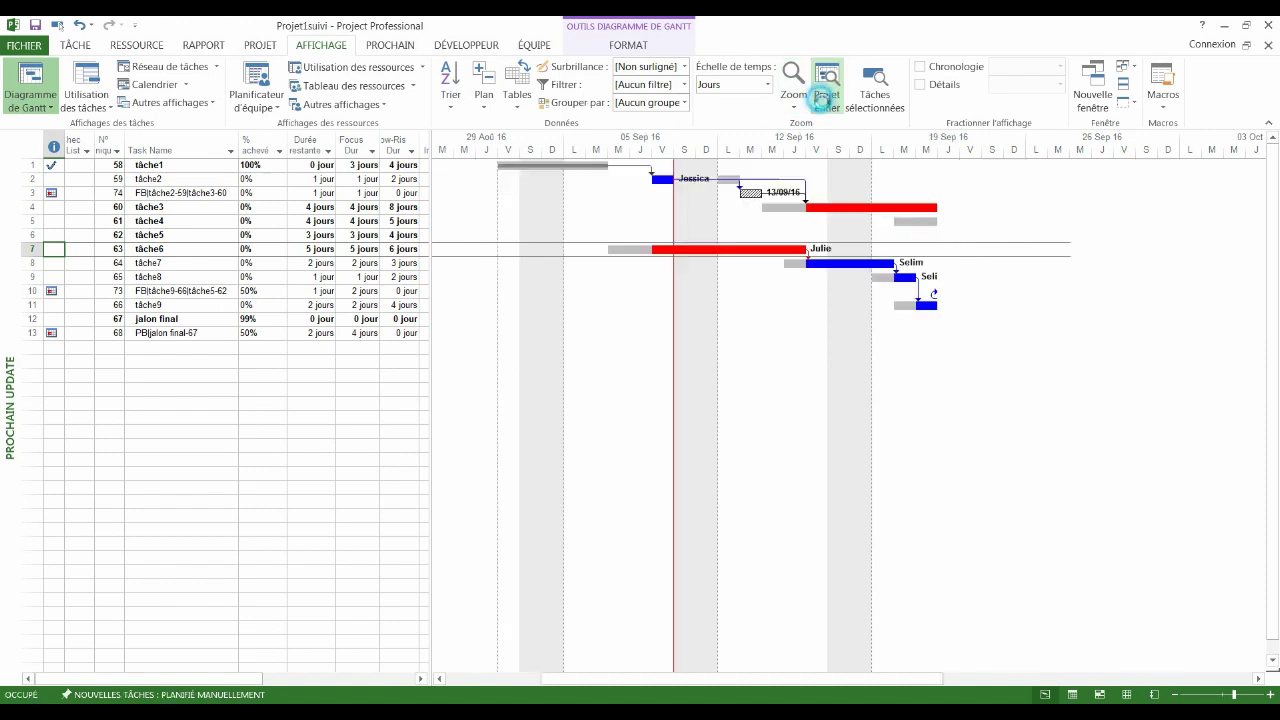
Inspect the bar details of tâche6 and of the project buffer after jalon final in the Gantt chart
{"action": "left_click", "coordinate": [696, 251]}
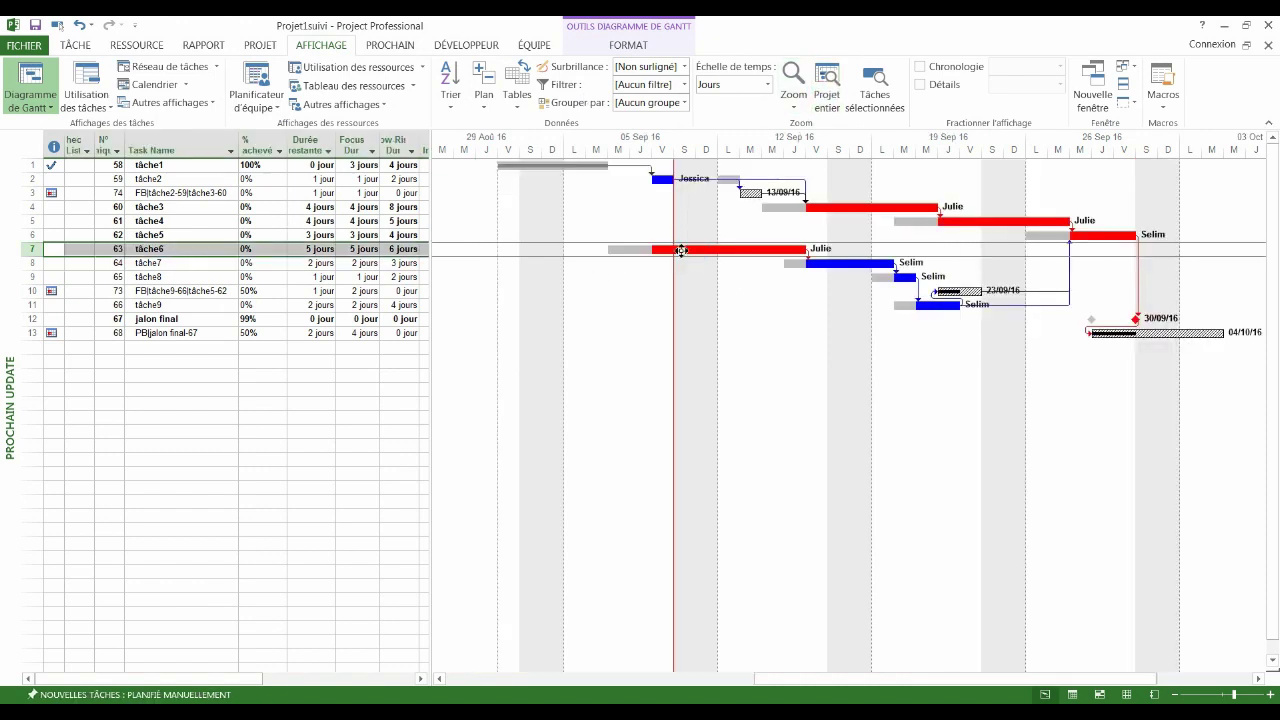
{"action": "mouse_move", "coordinate": [681, 250]}
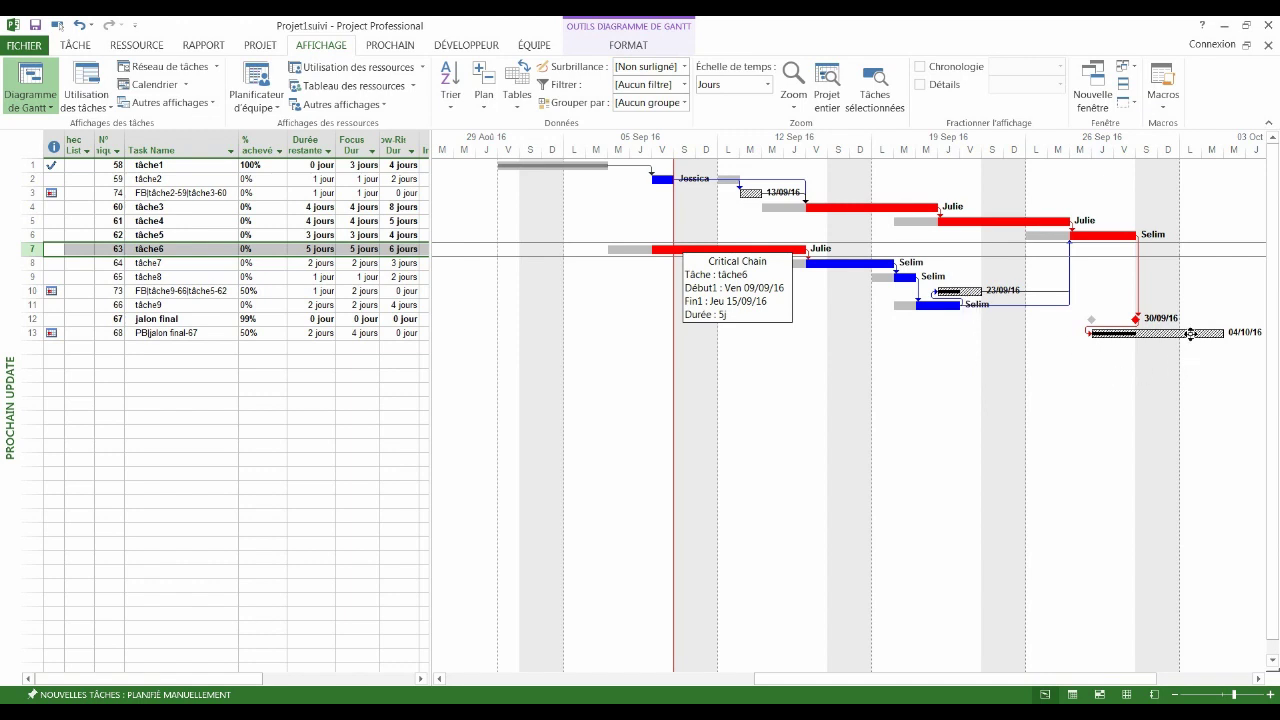
{"action": "mouse_move", "coordinate": [1186, 336]}
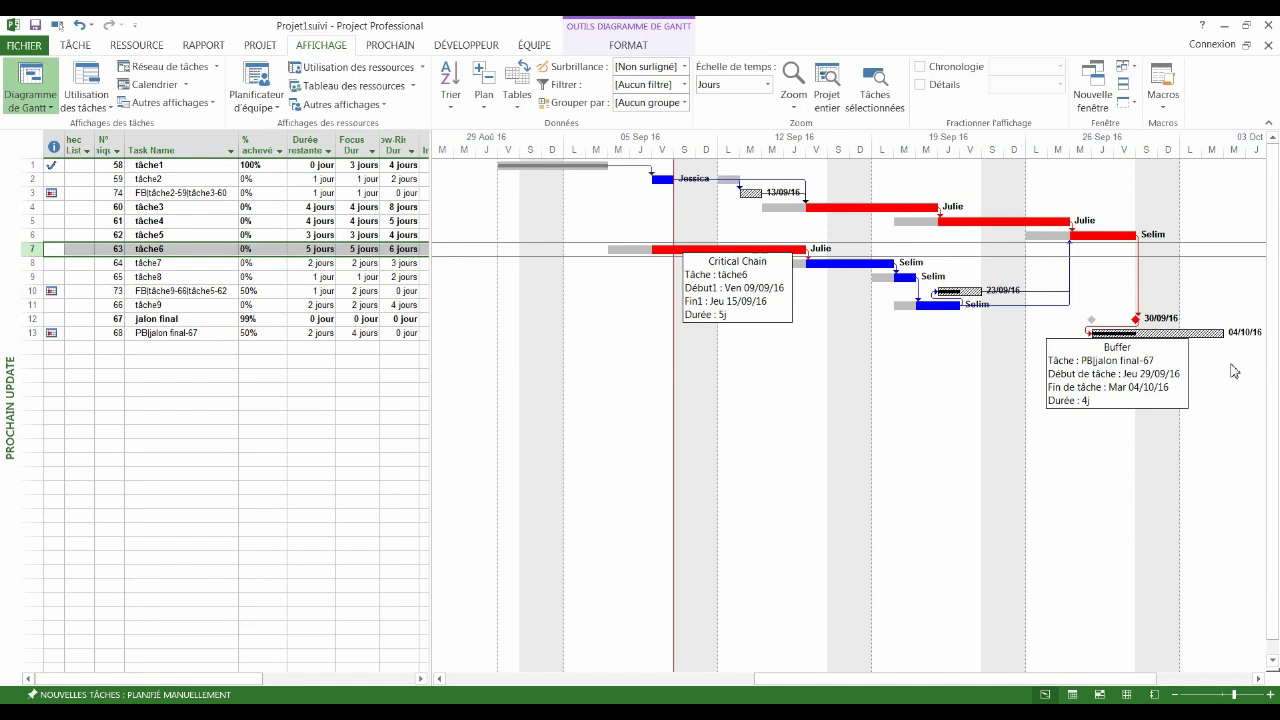
Show the ProChain Fever Chart for the jalon final endpoint and check its reschedule date selection
{"action": "left_click", "coordinate": [390, 47]}
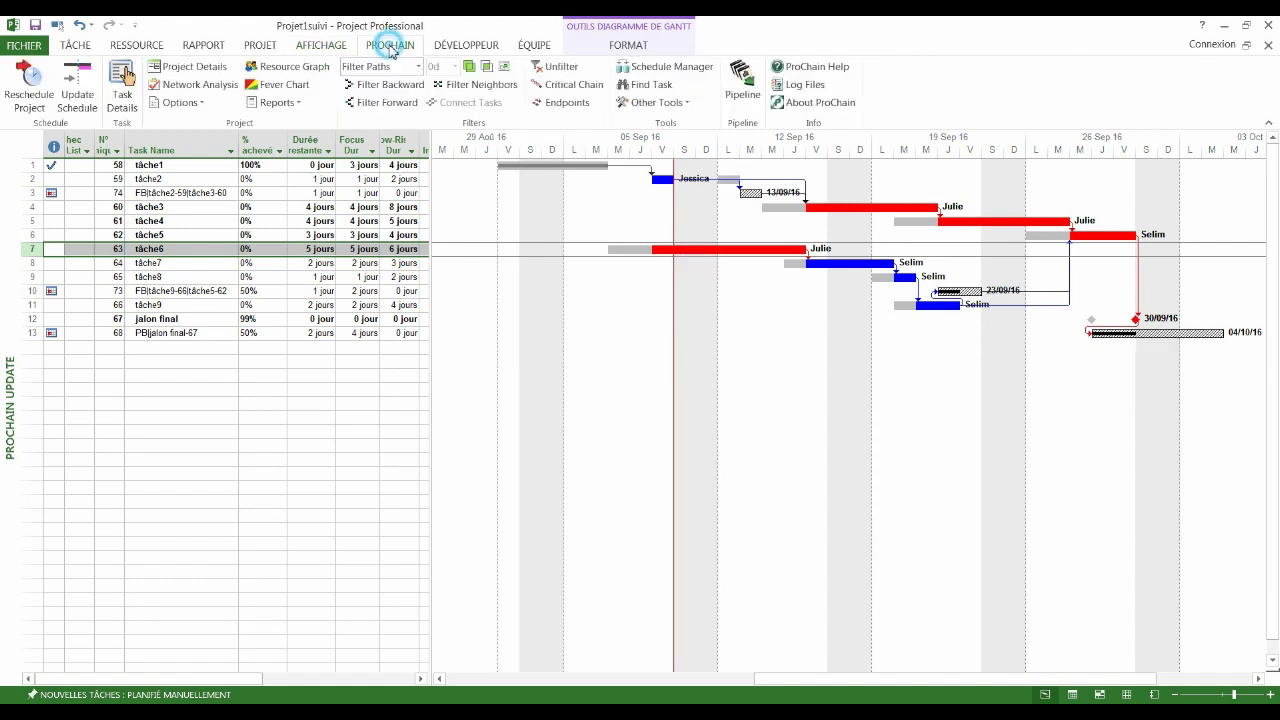
{"action": "left_click", "coordinate": [284, 84]}
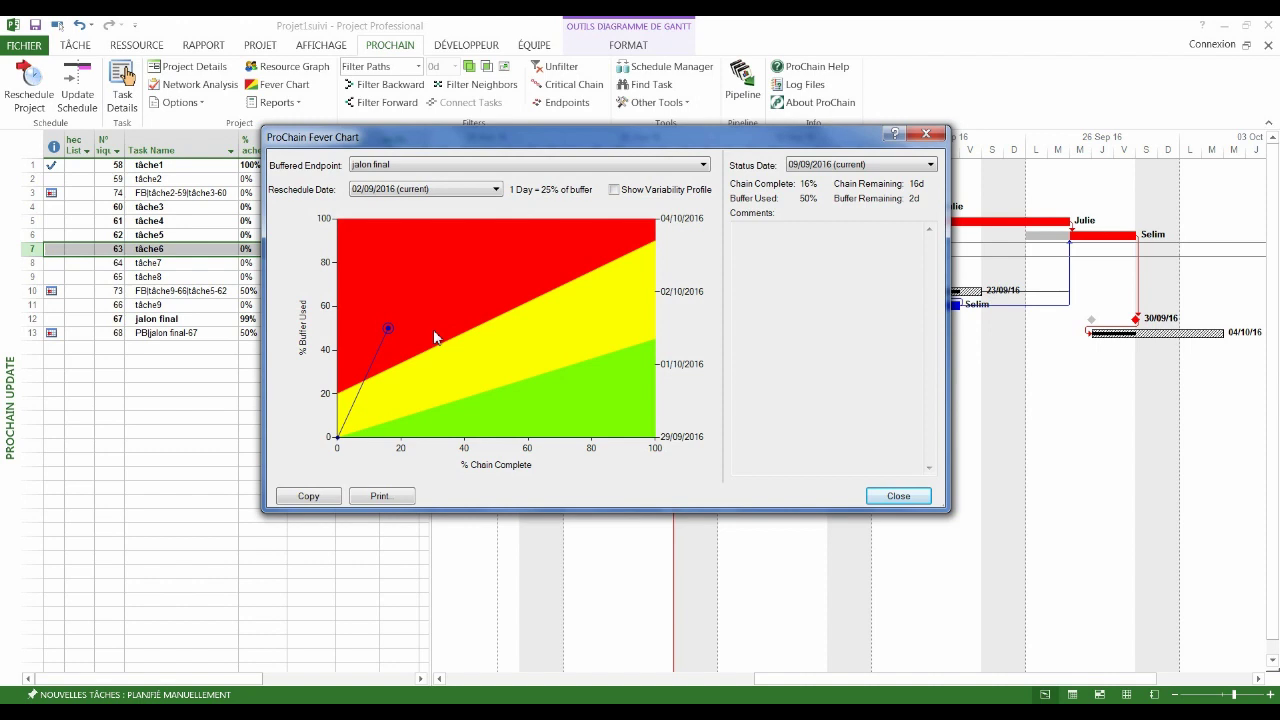
{"action": "left_click", "coordinate": [422, 190]}
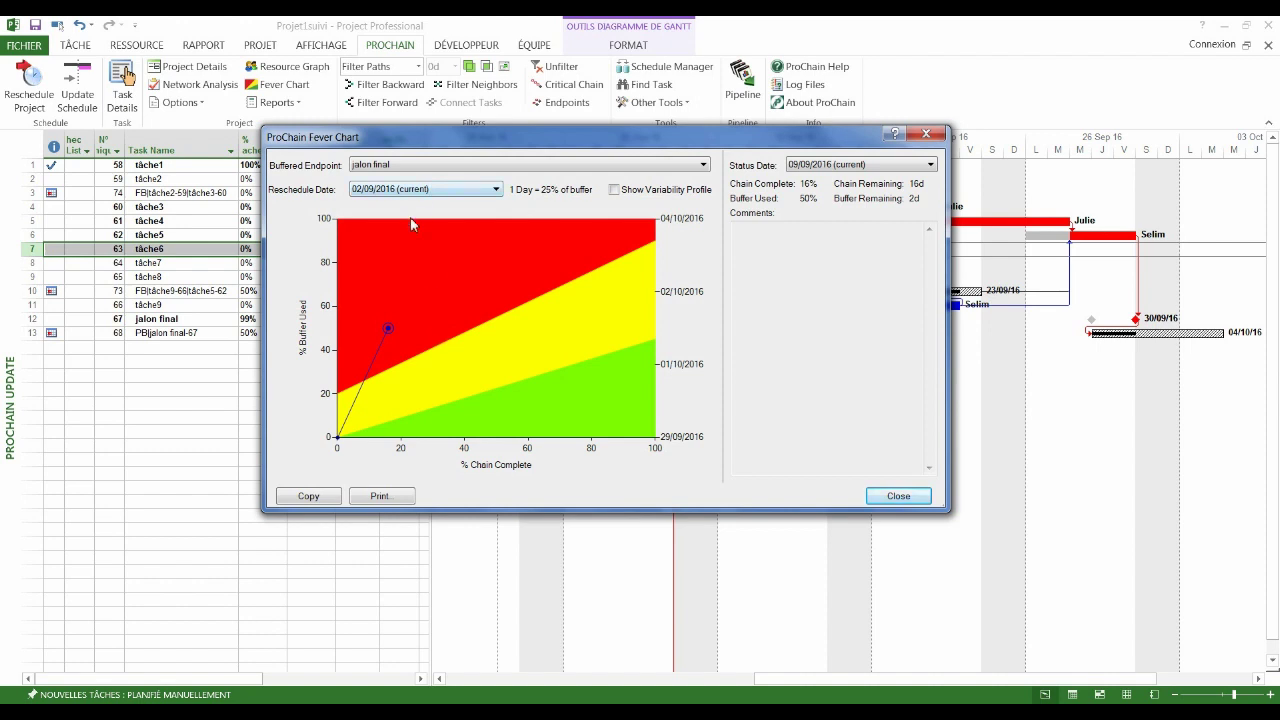